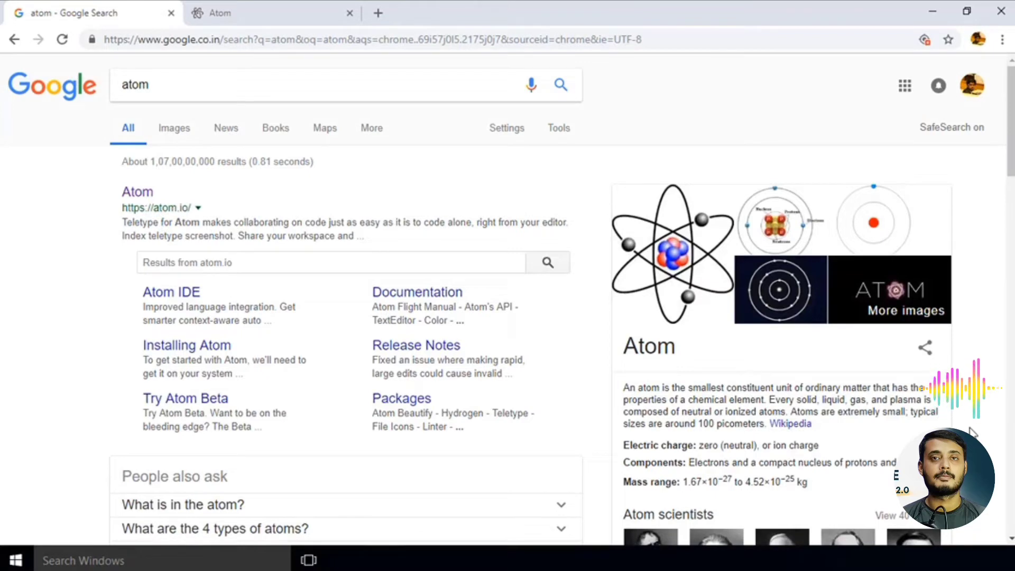
Download the 64-bit Windows installer AtomSetup-x64 from the atom.io page into the Downloads folder and run it
click(250, 10)
scroll(625, 306, down, 10)
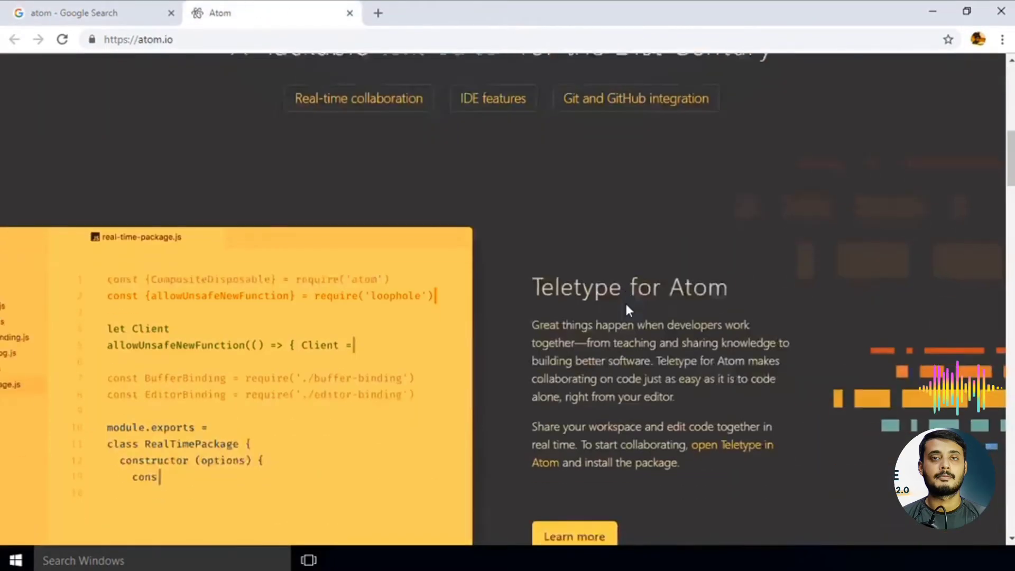
scroll(625, 306, up, 10)
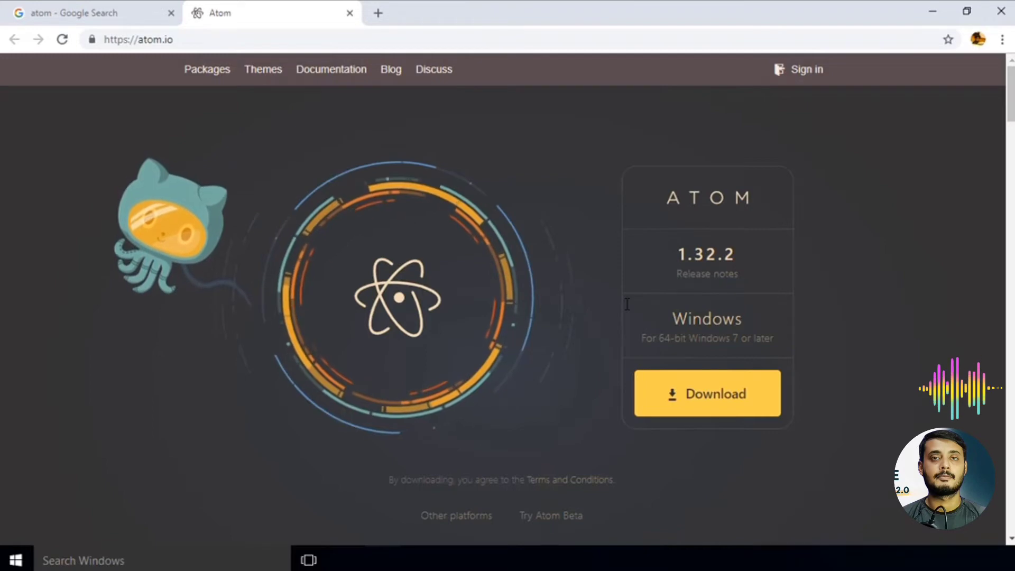
click(733, 391)
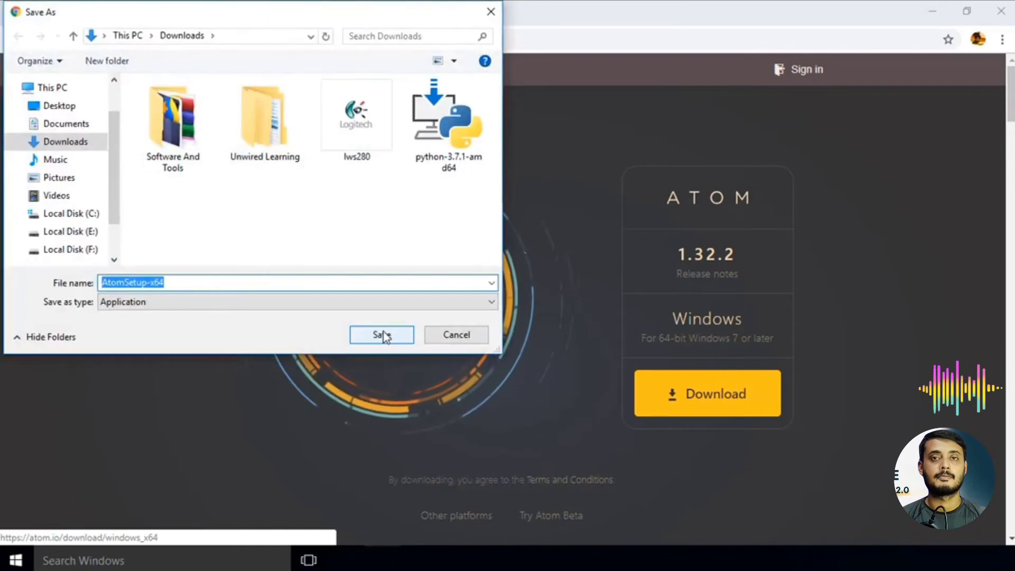
click(383, 335)
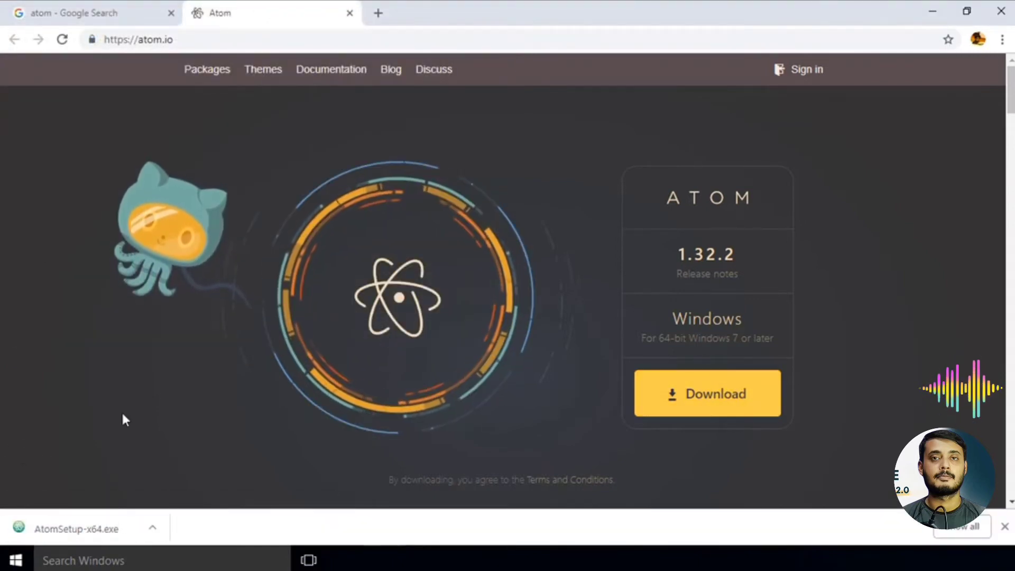
click(103, 518)
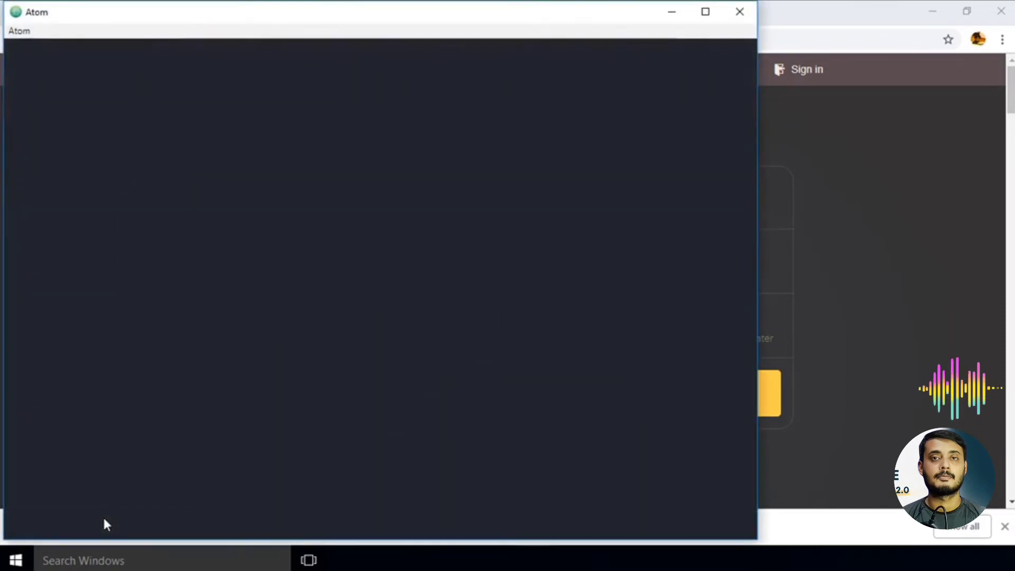
Maximize the Atom window, dismiss the URI handler prompt, and close the Welcome Guide, Welcome and Telemetry Consent pages
click(705, 12)
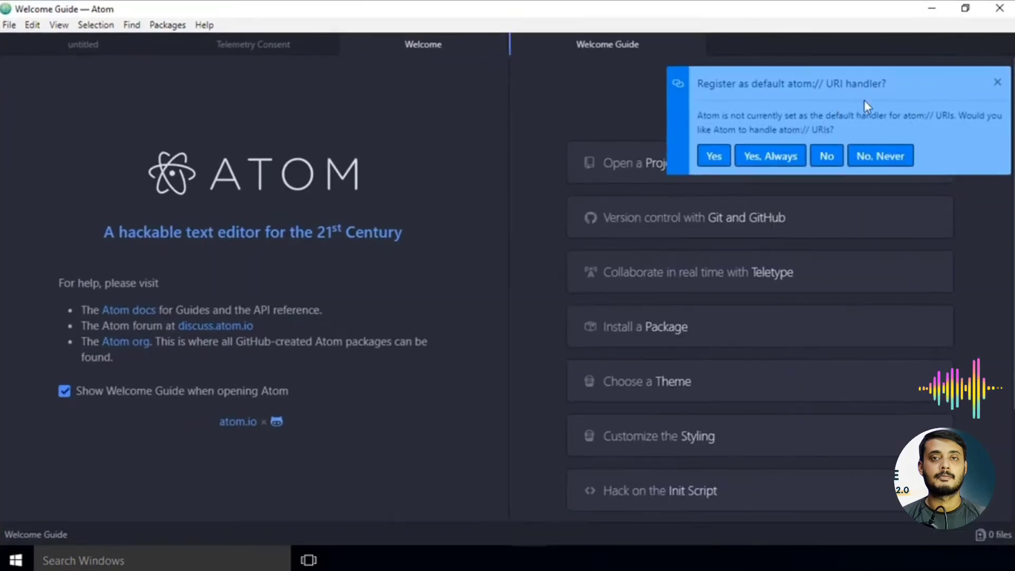
click(999, 77)
click(694, 45)
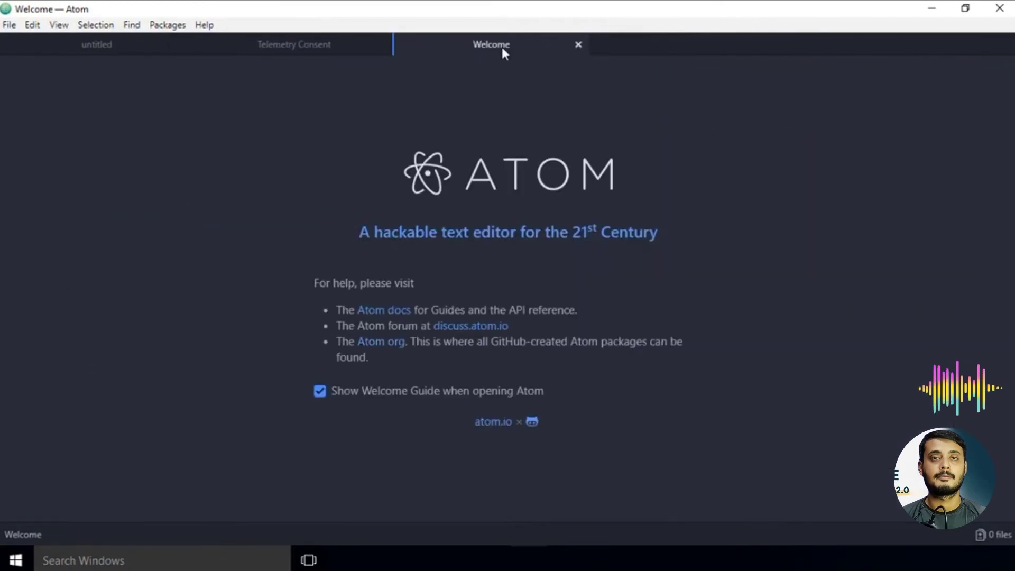
click(578, 45)
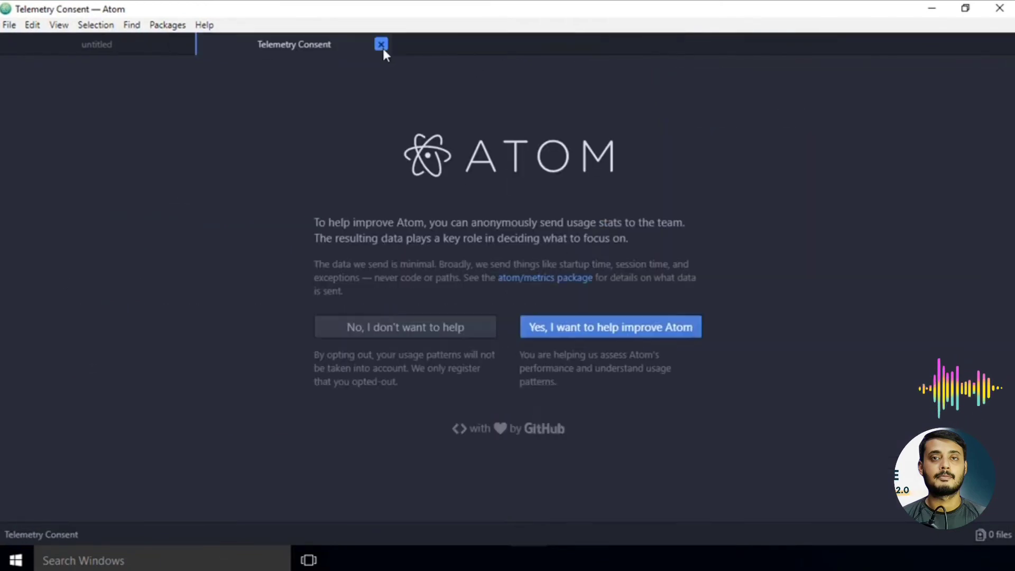
click(382, 44)
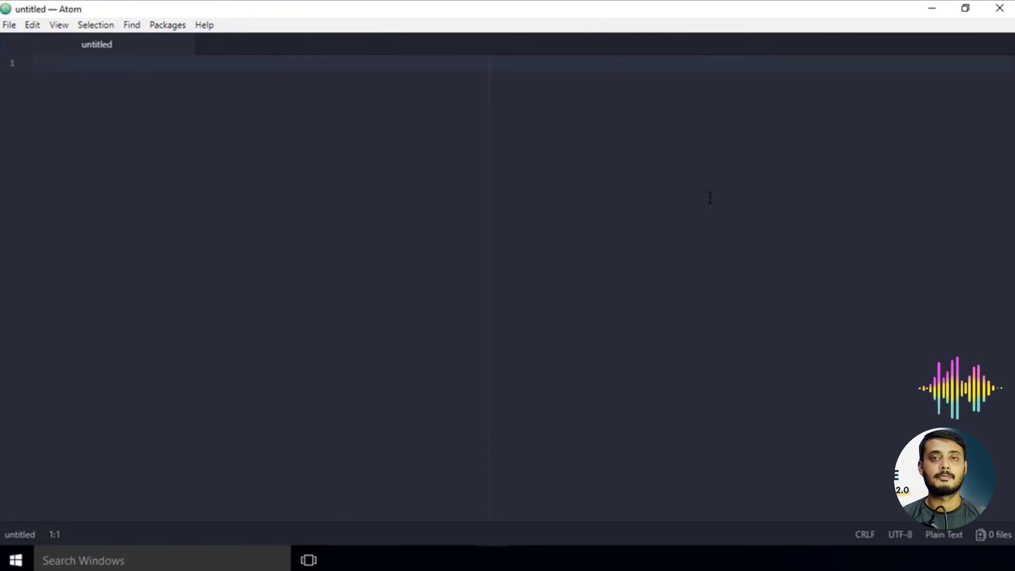
Open Atom's settings for installing packages and search the packages for "python"
click(177, 31)
mouse_move(228, 211)
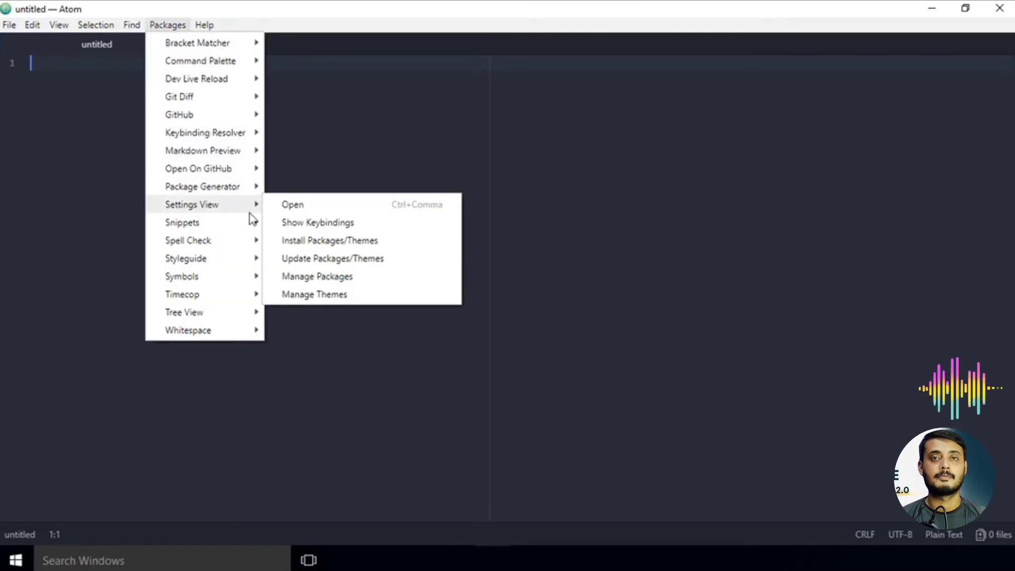
click(402, 246)
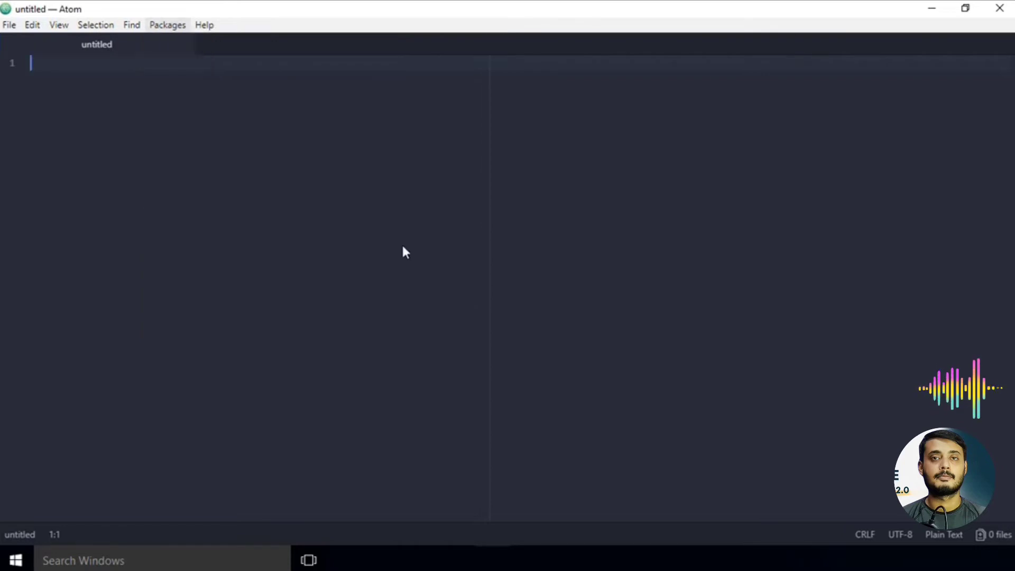
click(408, 161)
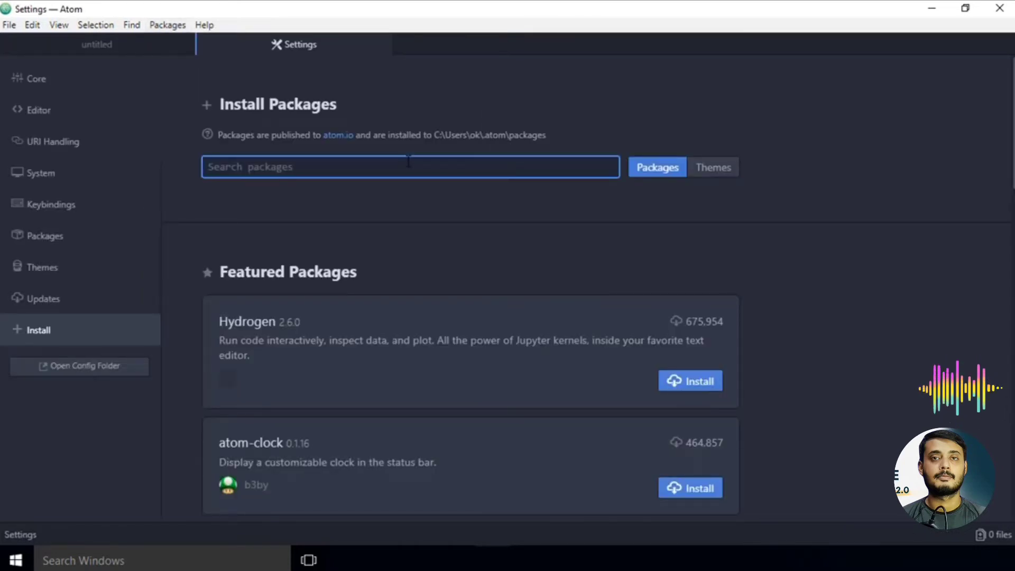
text(python)
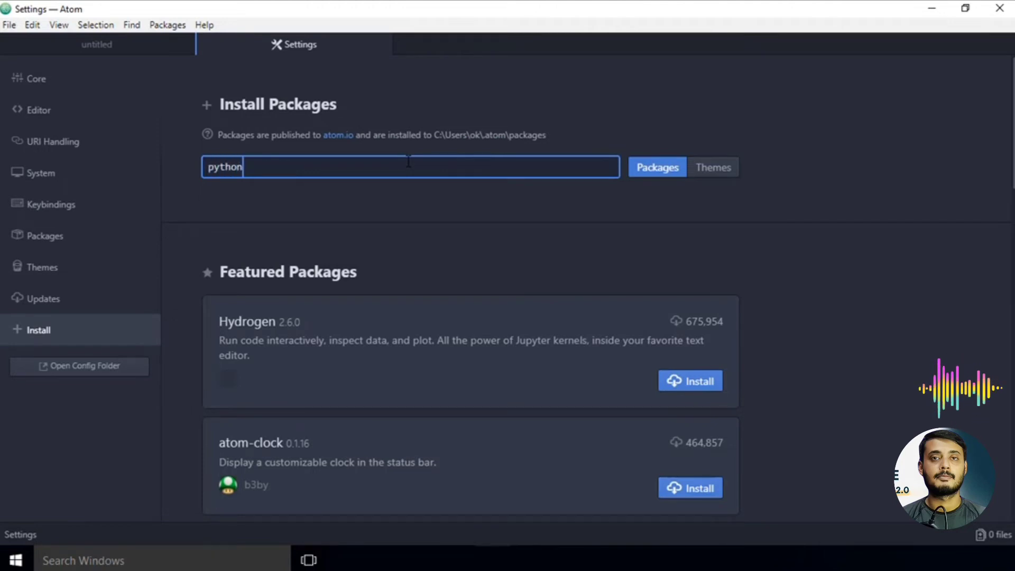
key(Return)
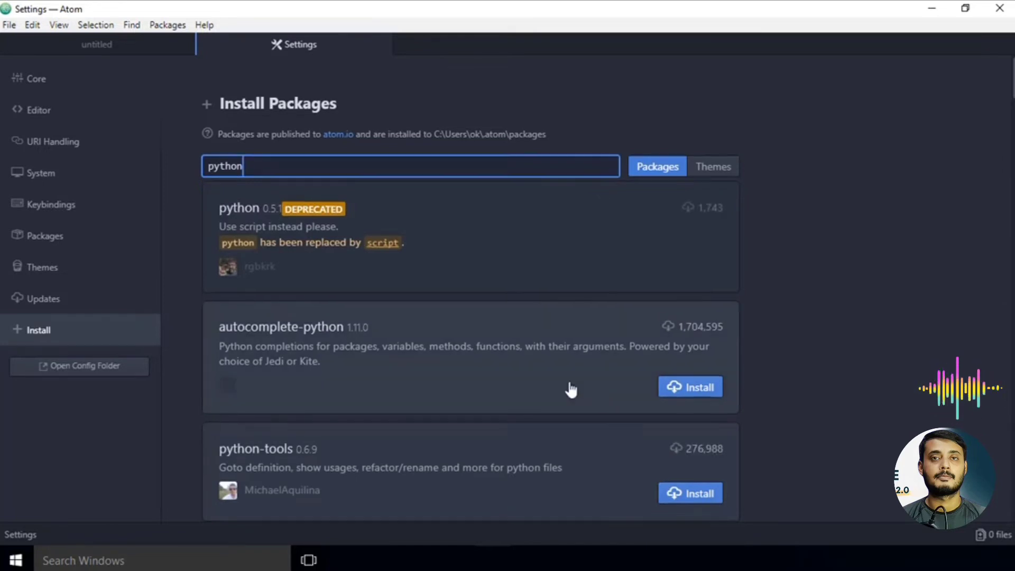
Look through the Python package results and install autocomplete-python and python-tools
scroll(571, 388, down, 2)
scroll(520, 394, down, 1)
scroll(520, 394, down, 2)
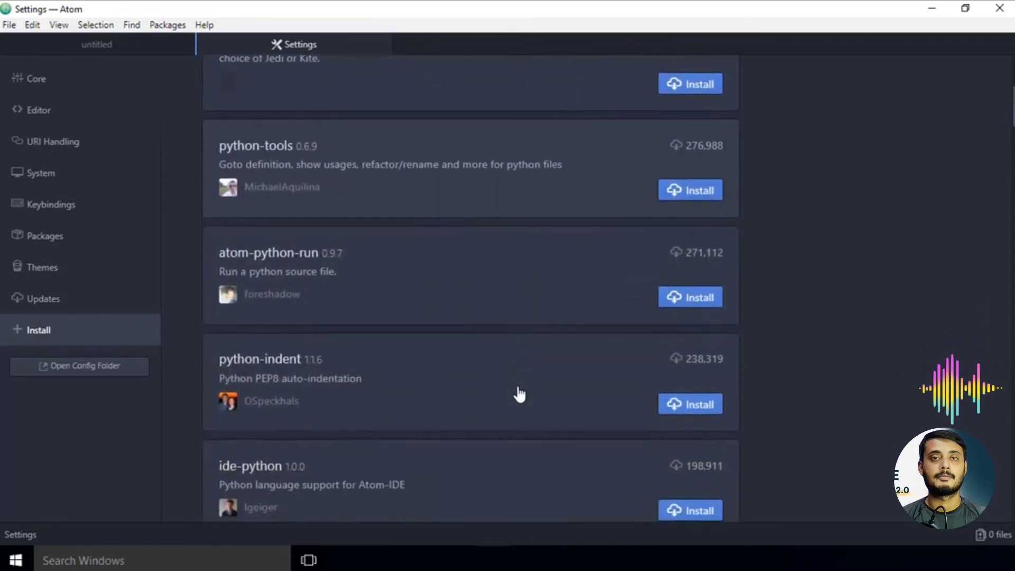
scroll(555, 432, down, 4)
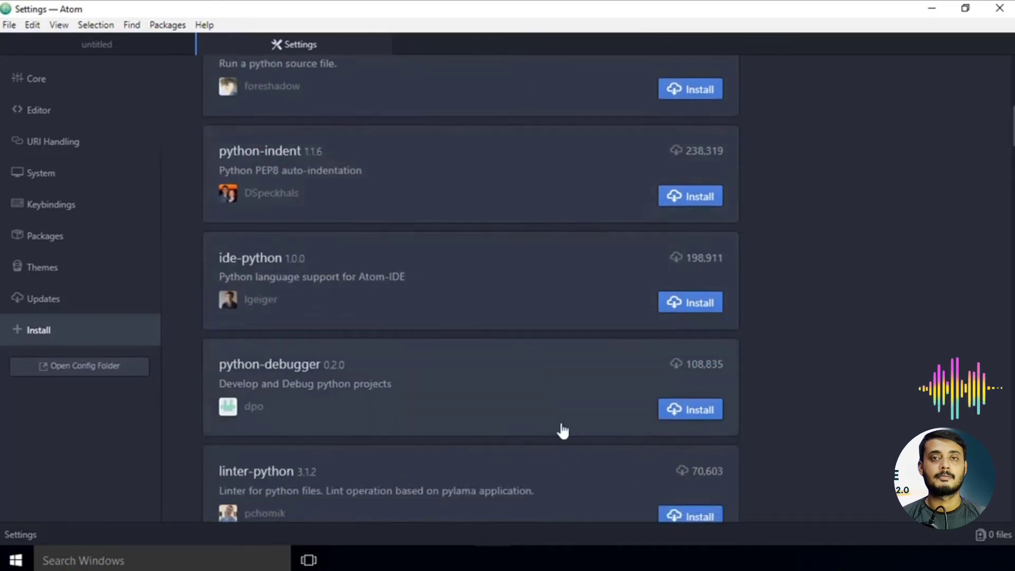
scroll(560, 431, down, 3)
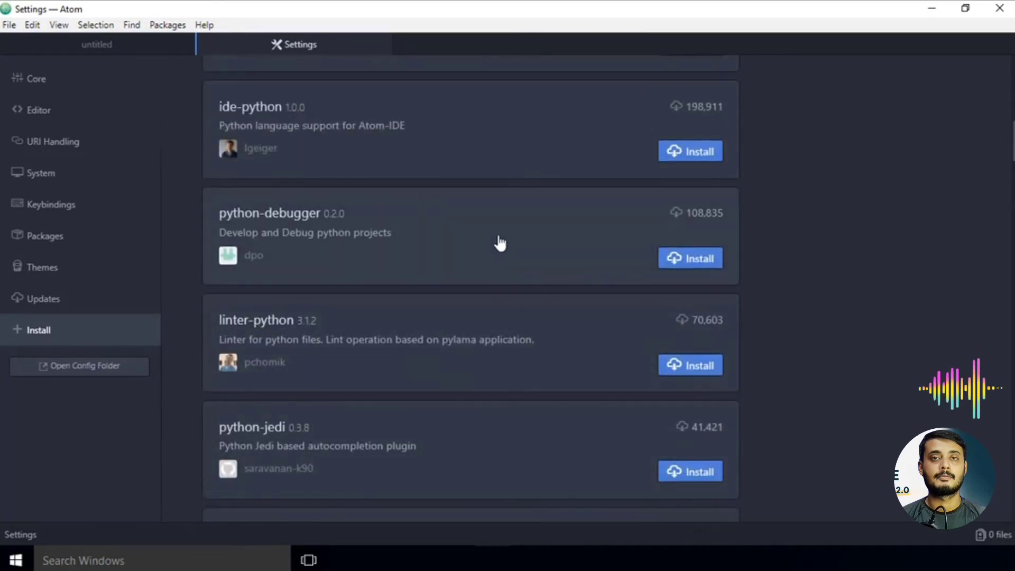
scroll(516, 251, down, 7)
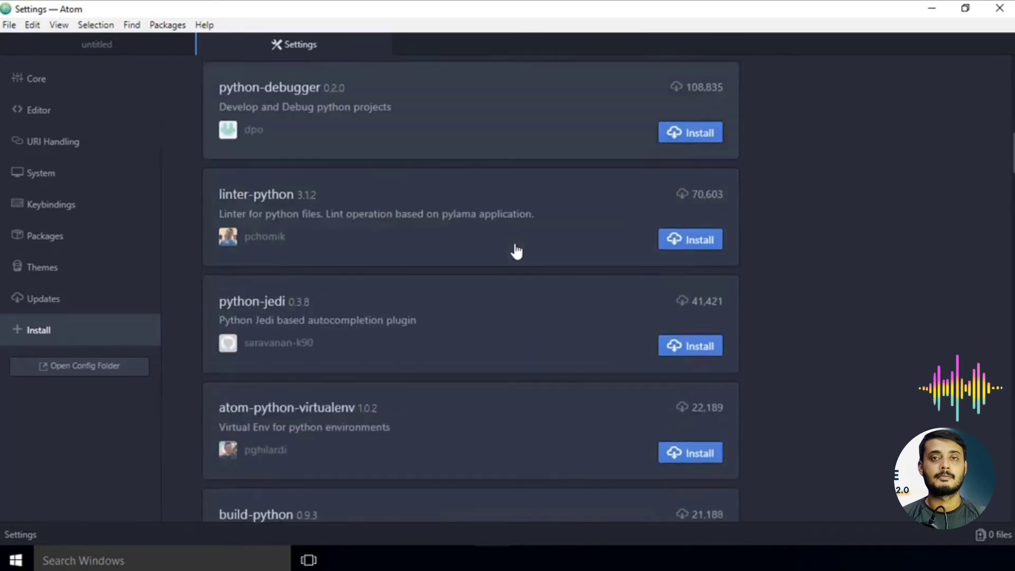
scroll(516, 251, down, 3)
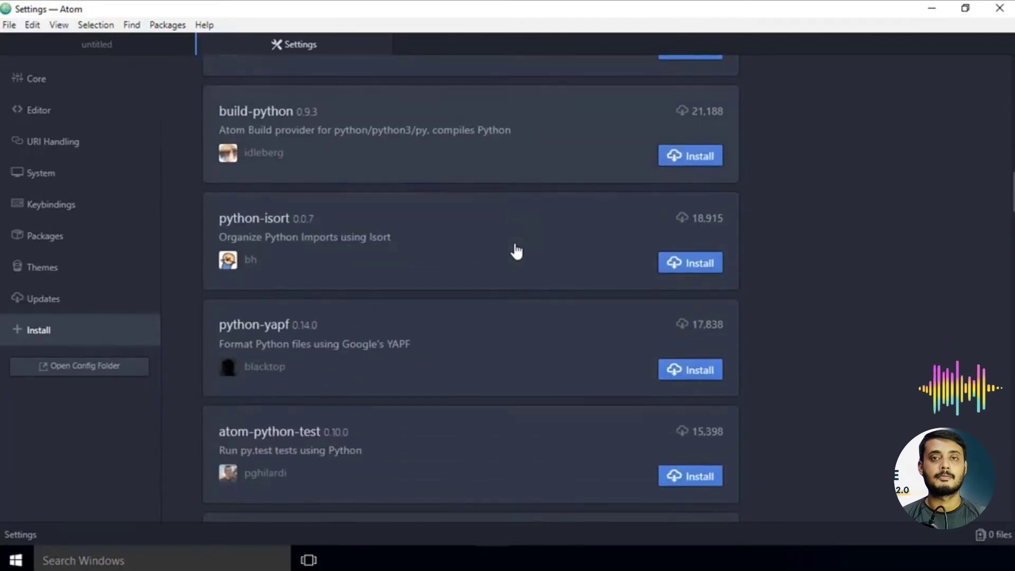
scroll(516, 251, up, 20)
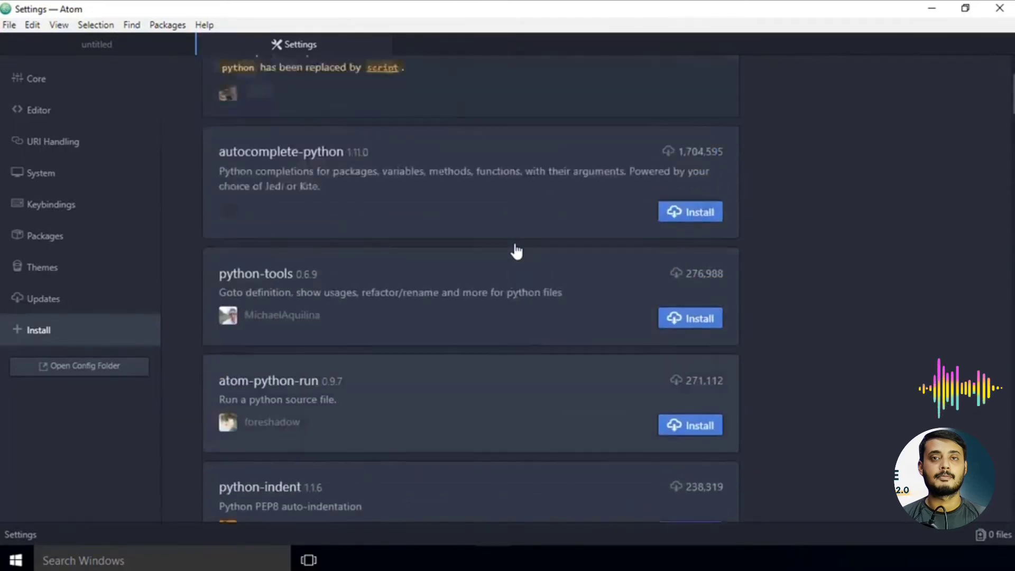
scroll(516, 252, down, 1)
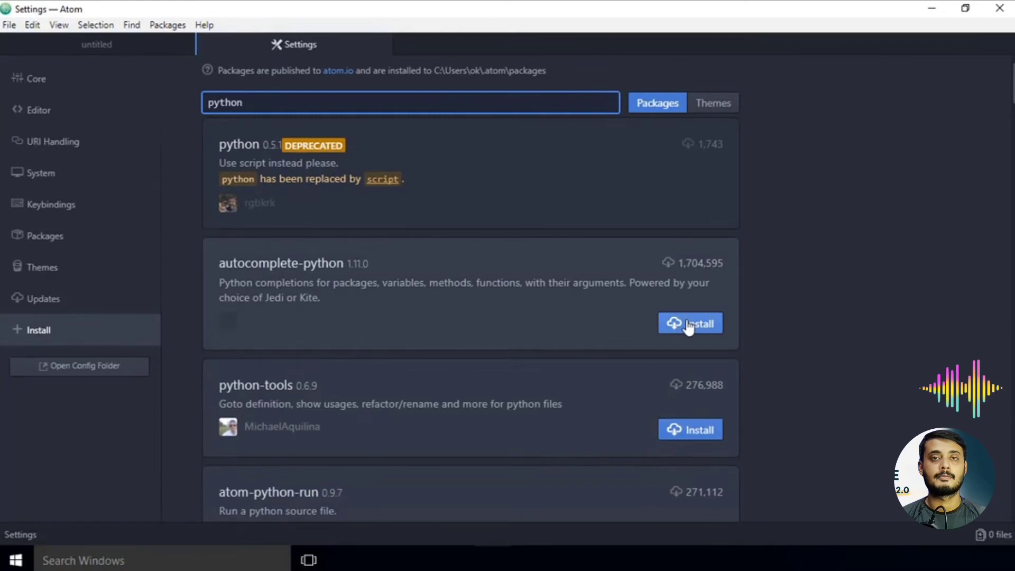
click(689, 325)
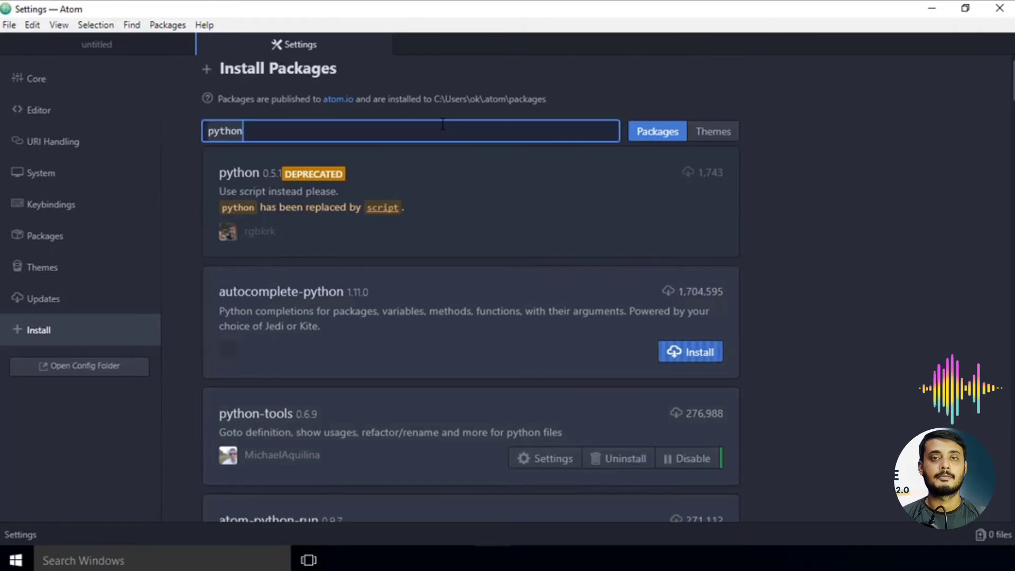
Search the packages for "file icon" and install the file-icons package
key(BackSpace)
key(BackSpace)
key(BackSpace)
key(BackSpace)
key(BackSpace)
key(BackSpace)
text(file)
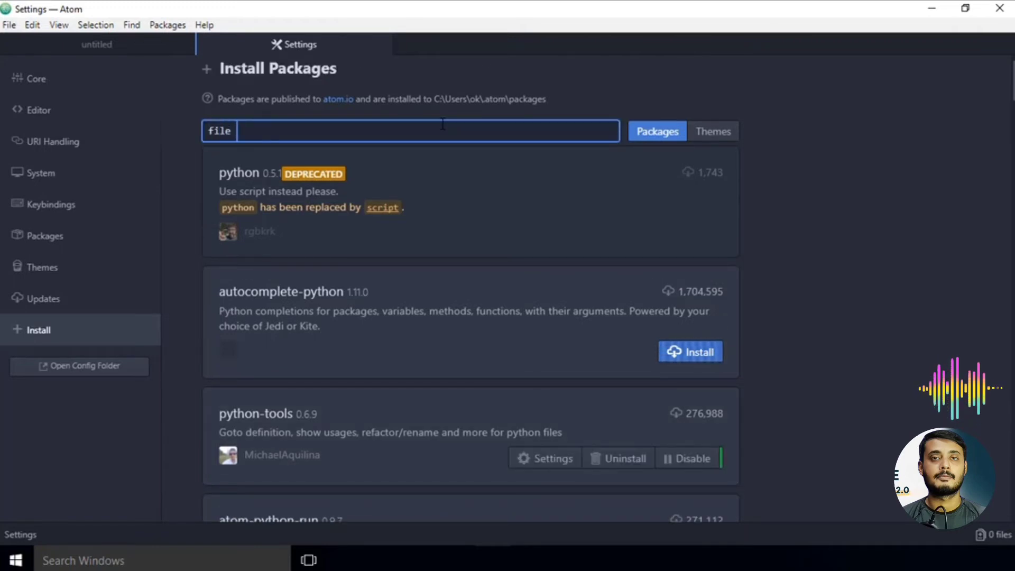
text( icon)
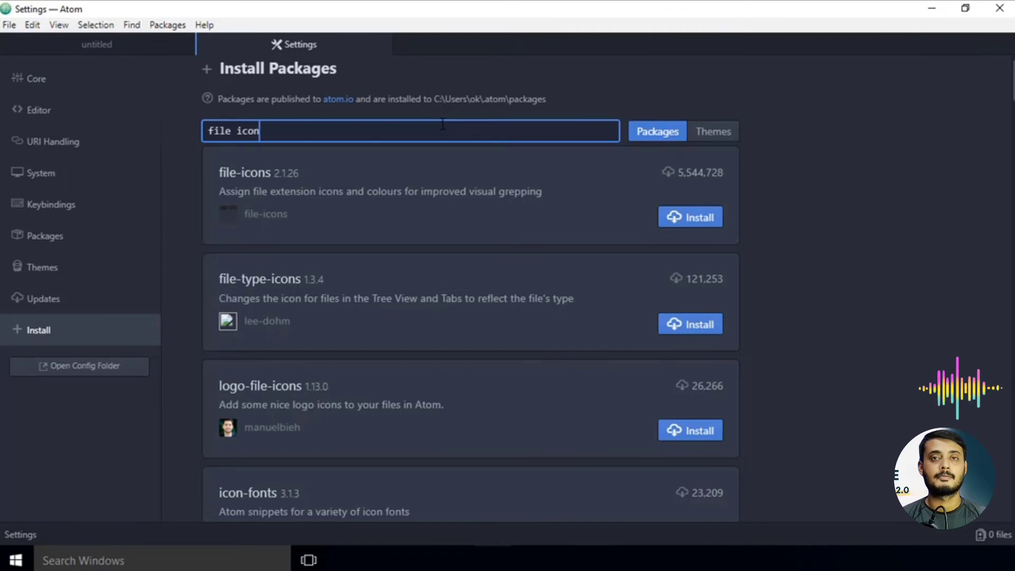
click(760, 224)
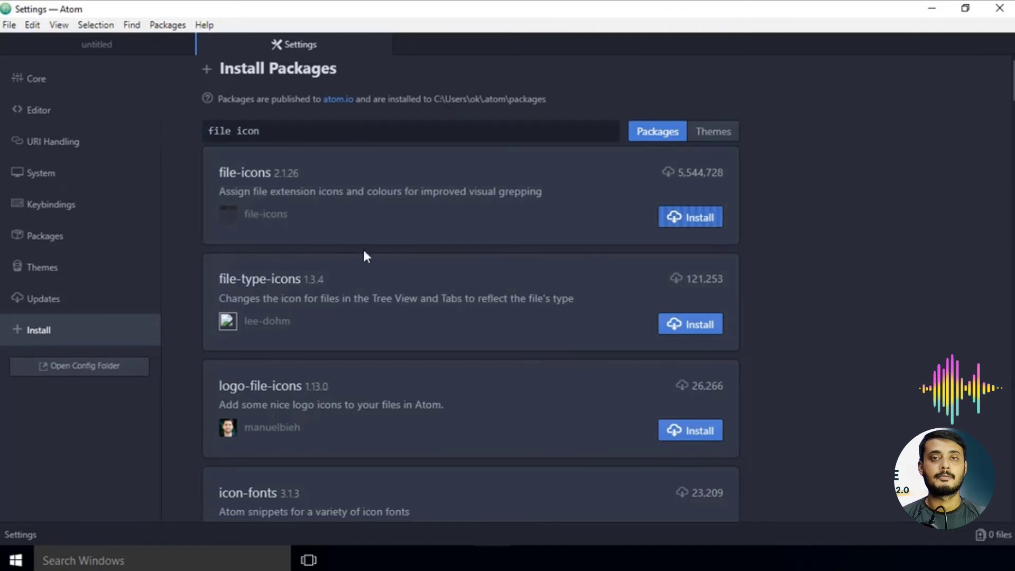
Search the packages for "pep8" and install the python-autopep8 package
click(330, 128)
text(pep8)
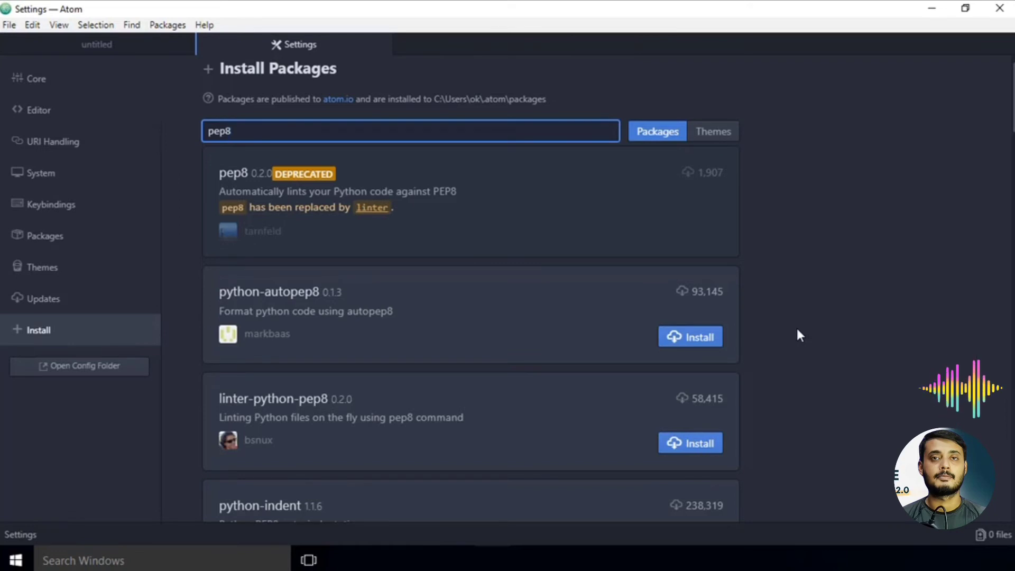
scroll(804, 332, down, 1)
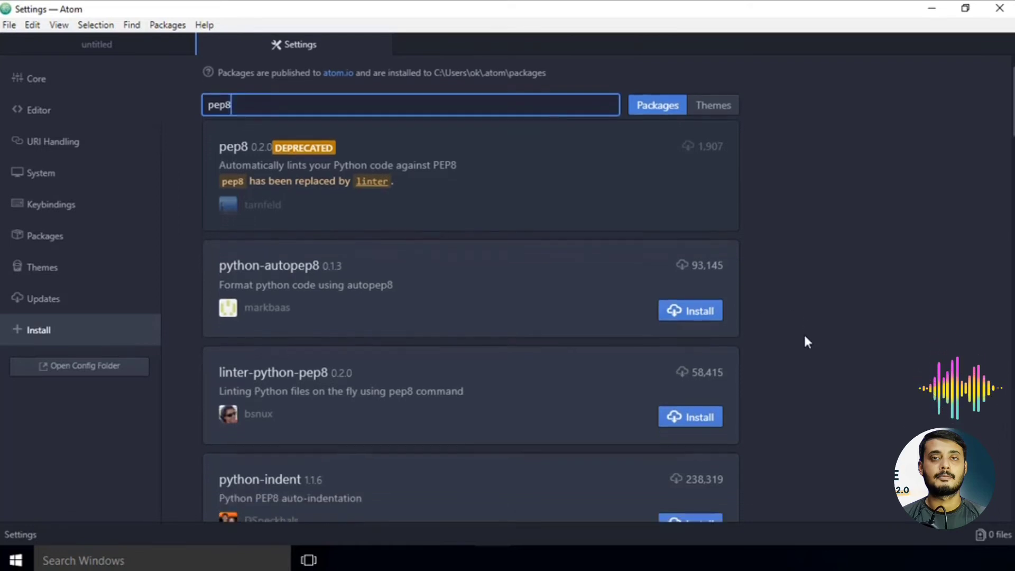
click(702, 316)
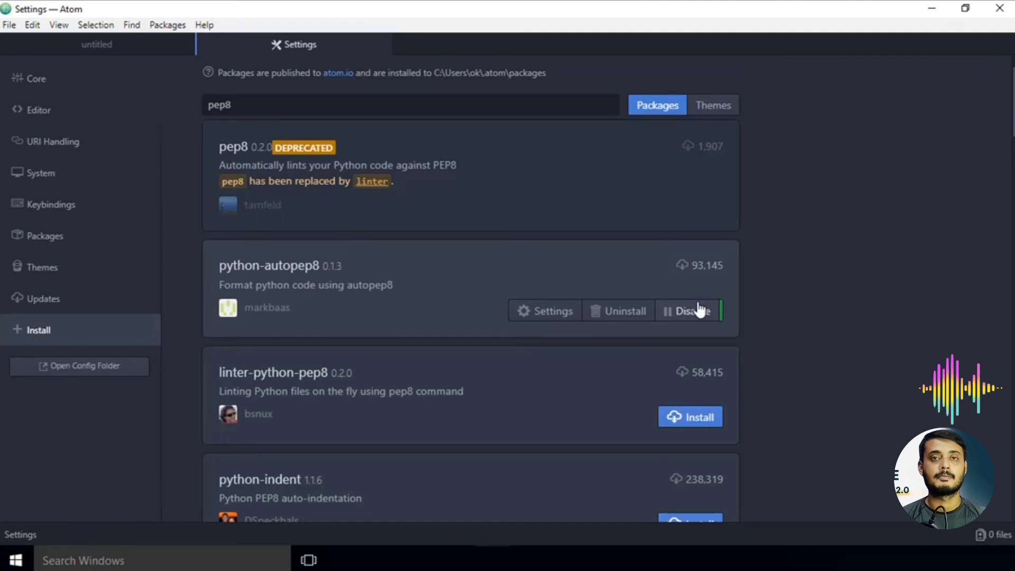
Review the list of installed packages, examining the community packages section
click(44, 236)
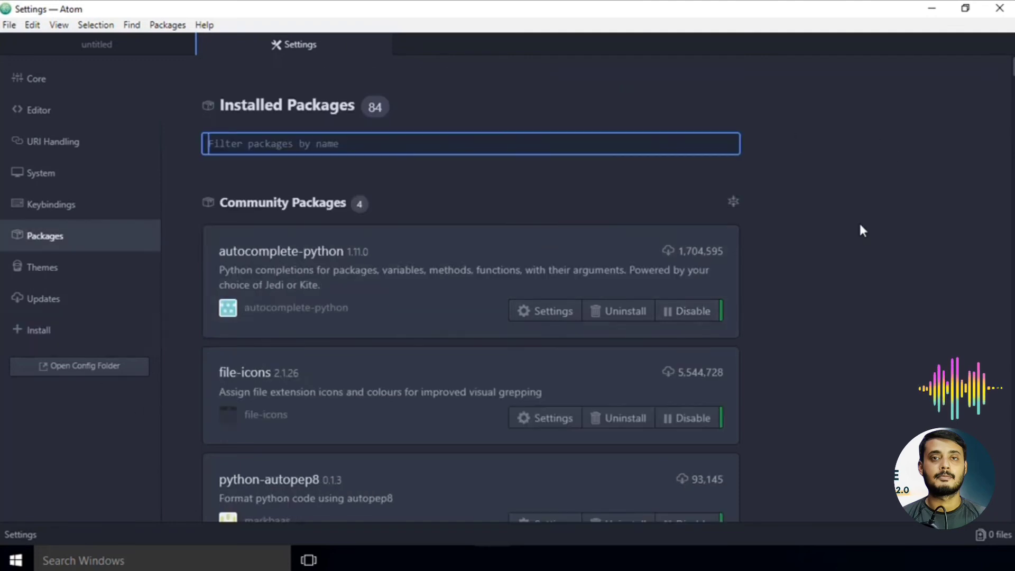
scroll(858, 221, down, 2)
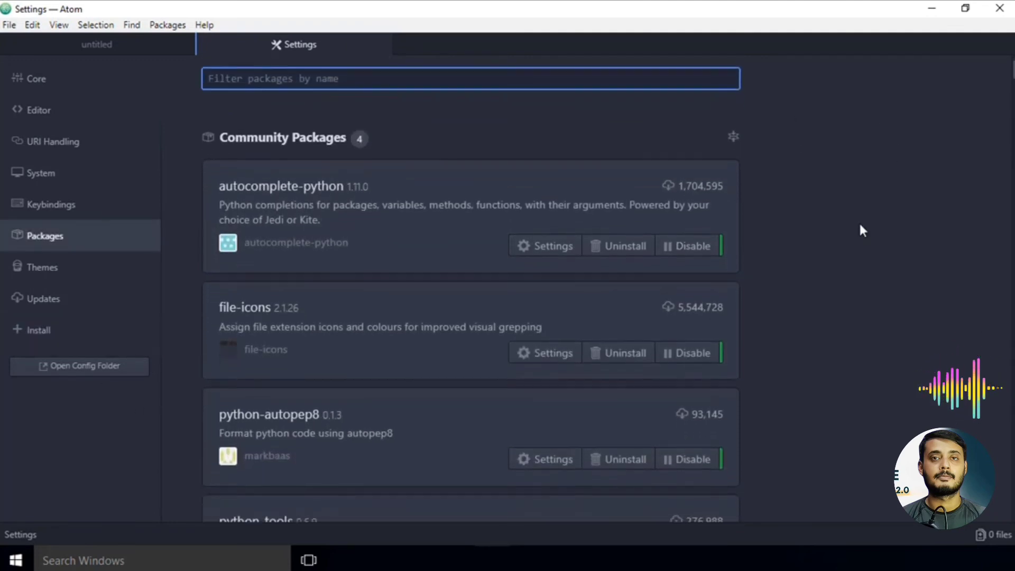
scroll(859, 225, up, 2)
scroll(859, 225, down, 2)
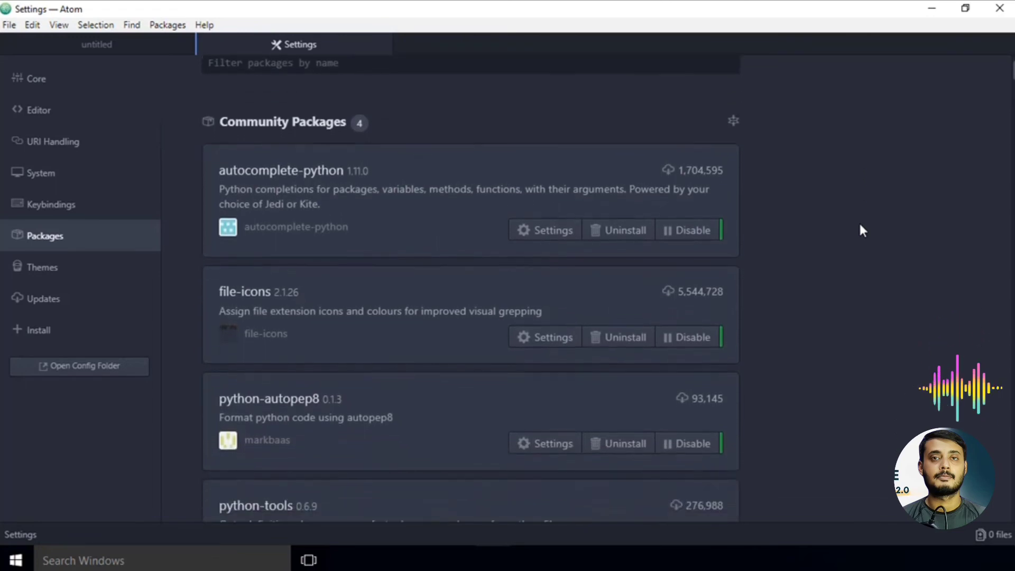
scroll(860, 226, down, 2)
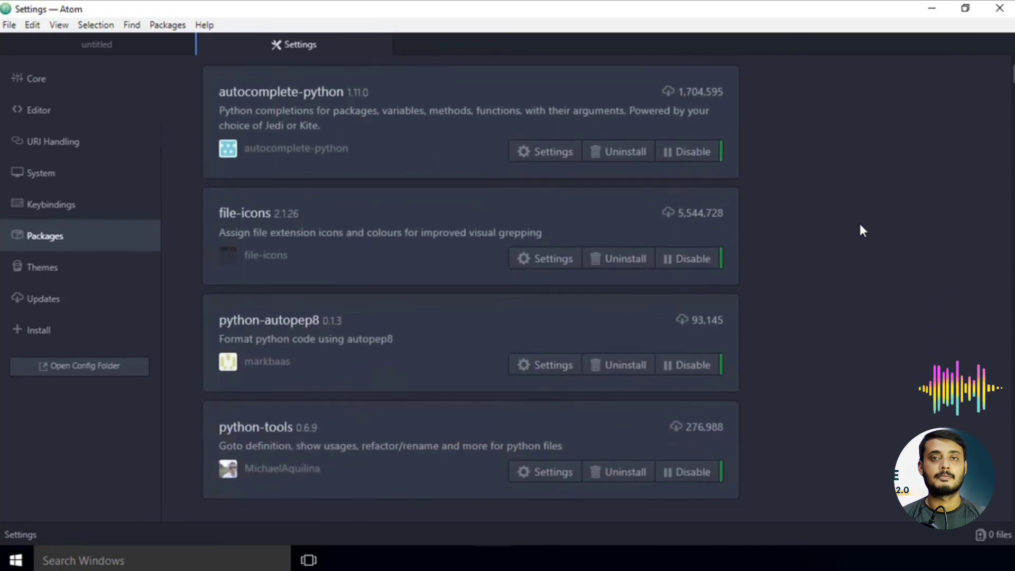
scroll(858, 221, down, 3)
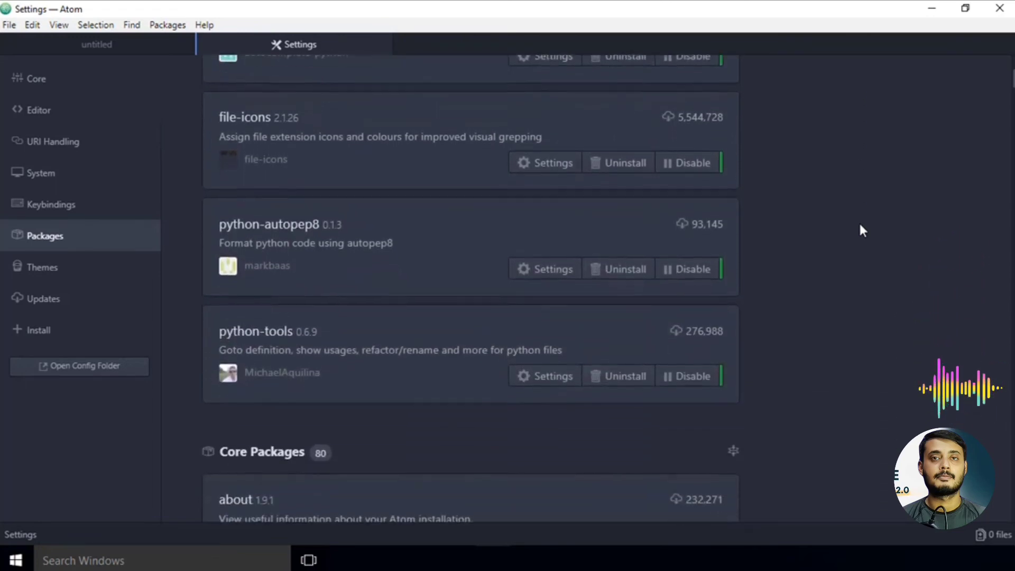
scroll(858, 221, down, 6)
scroll(859, 225, up, 8)
scroll(859, 226, down, 2)
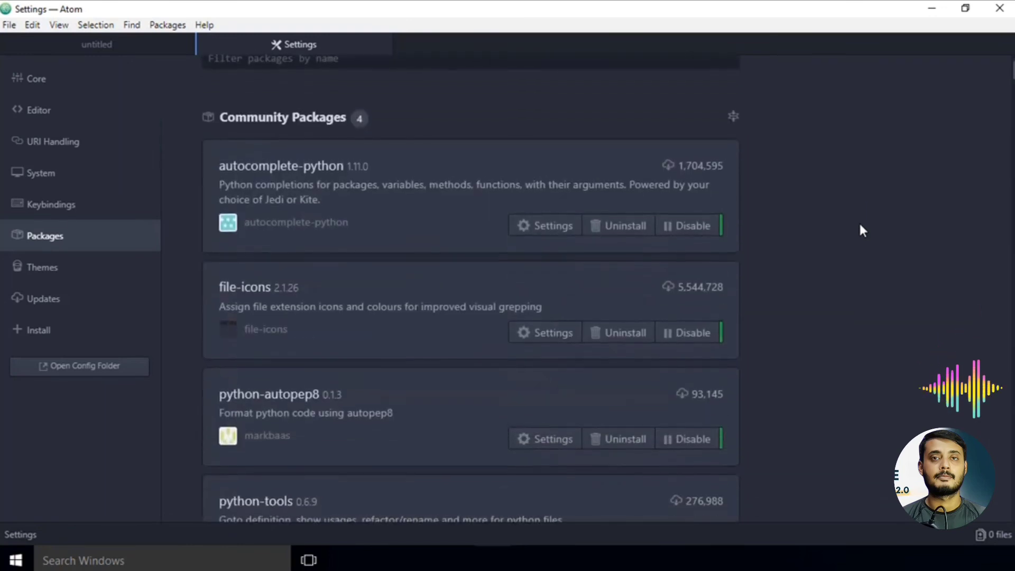
scroll(861, 228, down, 2)
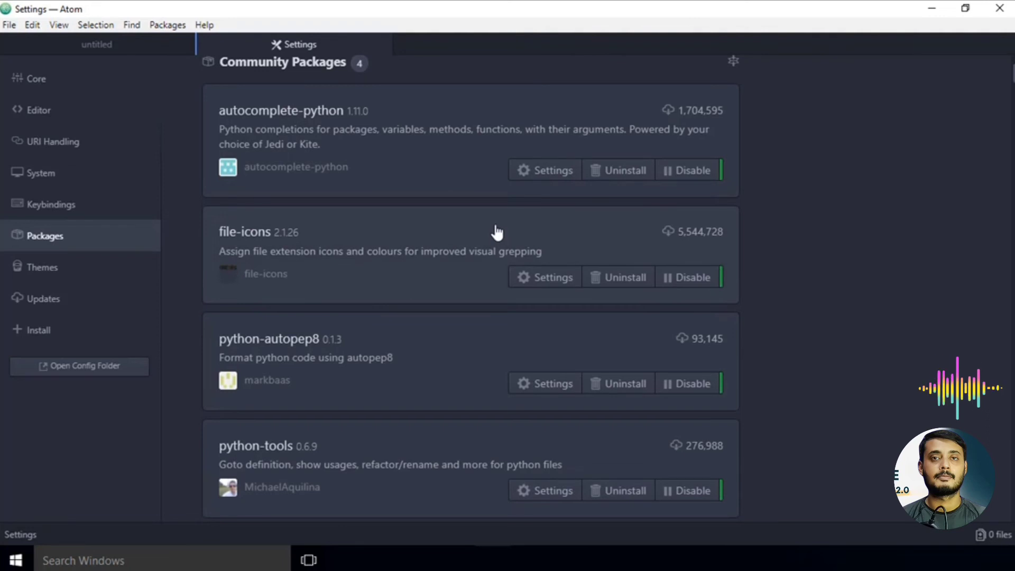
Close the settings, open the Python file first.py from the Desktop folder and narrow the project tree
scroll(497, 231, up, 5)
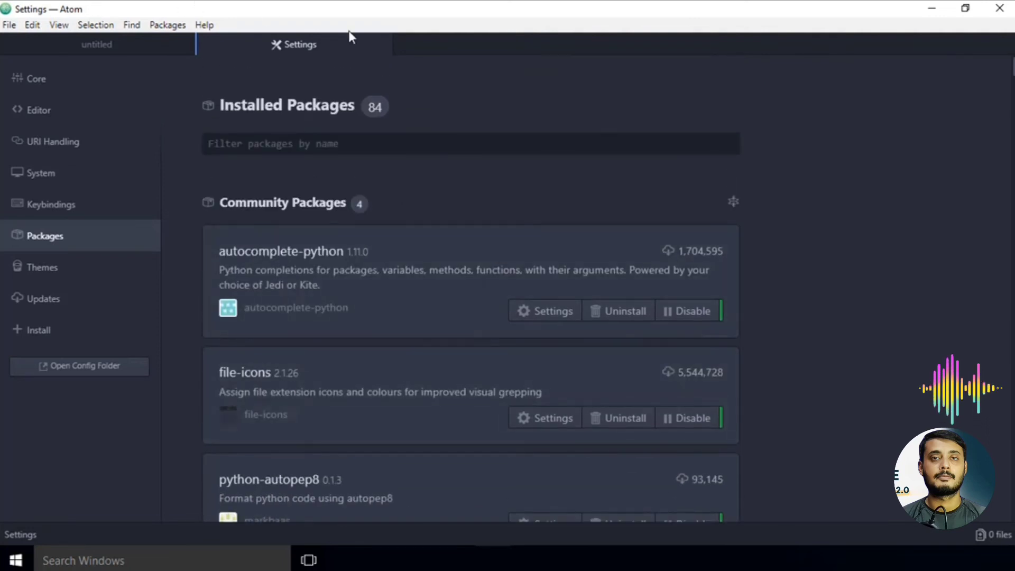
click(381, 45)
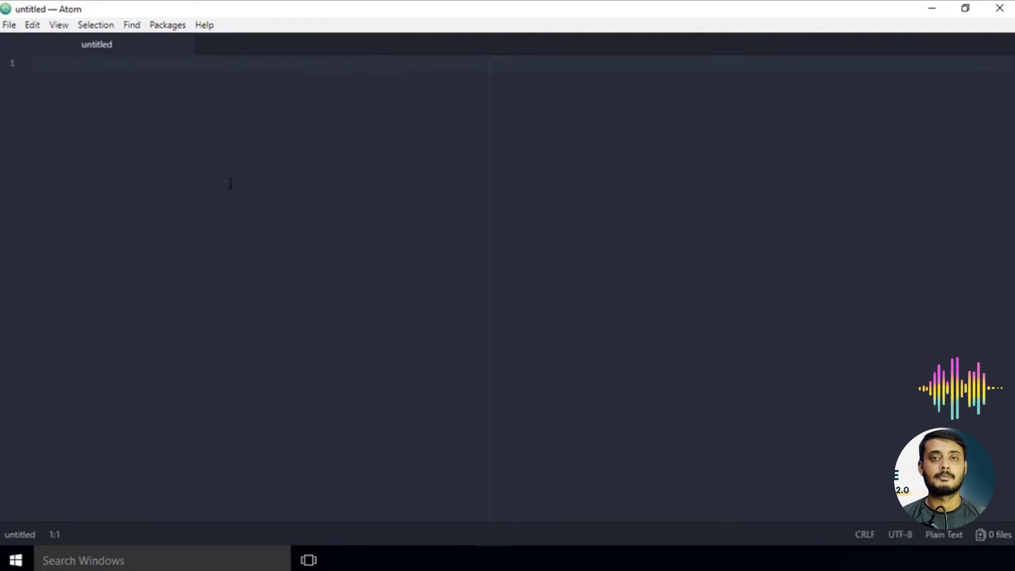
click(9, 25)
click(24, 79)
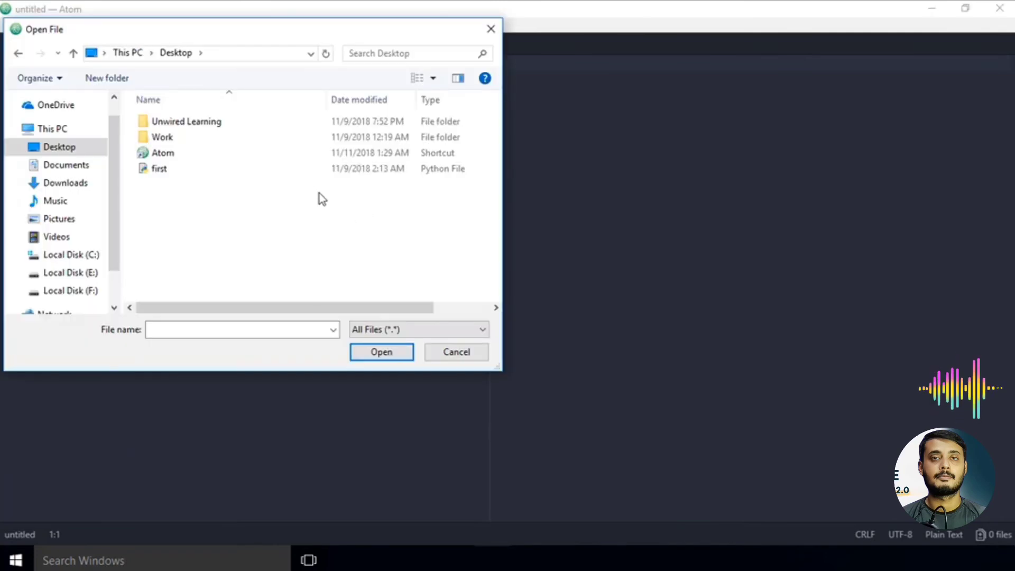
click(303, 173)
click(381, 353)
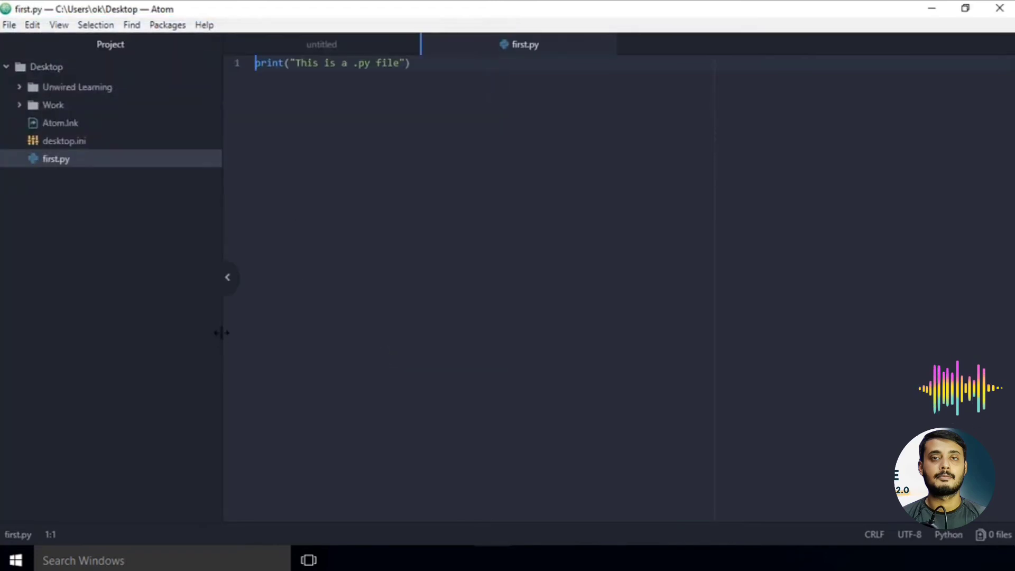
drag(220, 331, 137, 330)
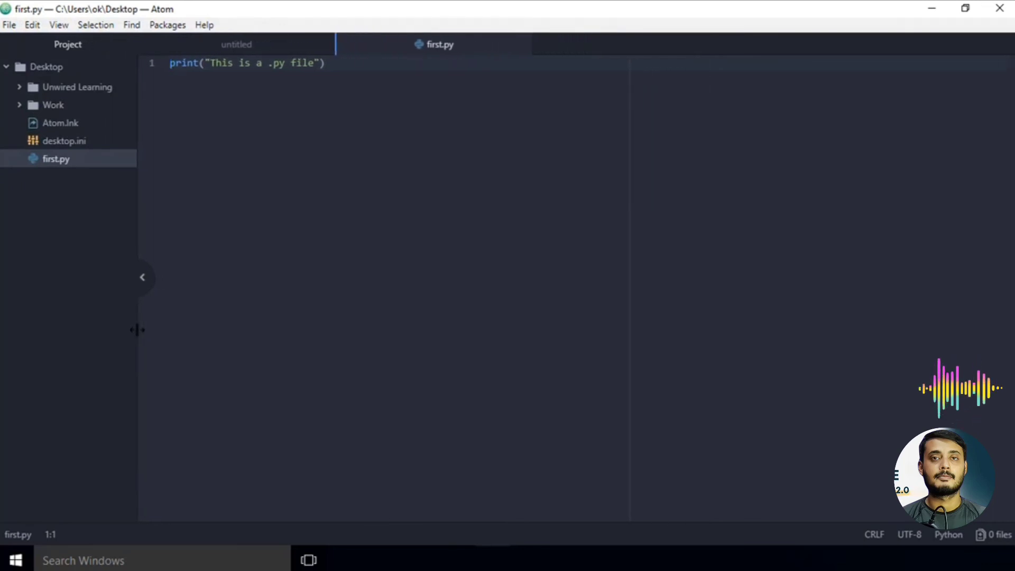
Split the editor by placing the untitled file to the right of first.py and enter the trial text "vbhbvh" in it
drag(243, 42, 867, 254)
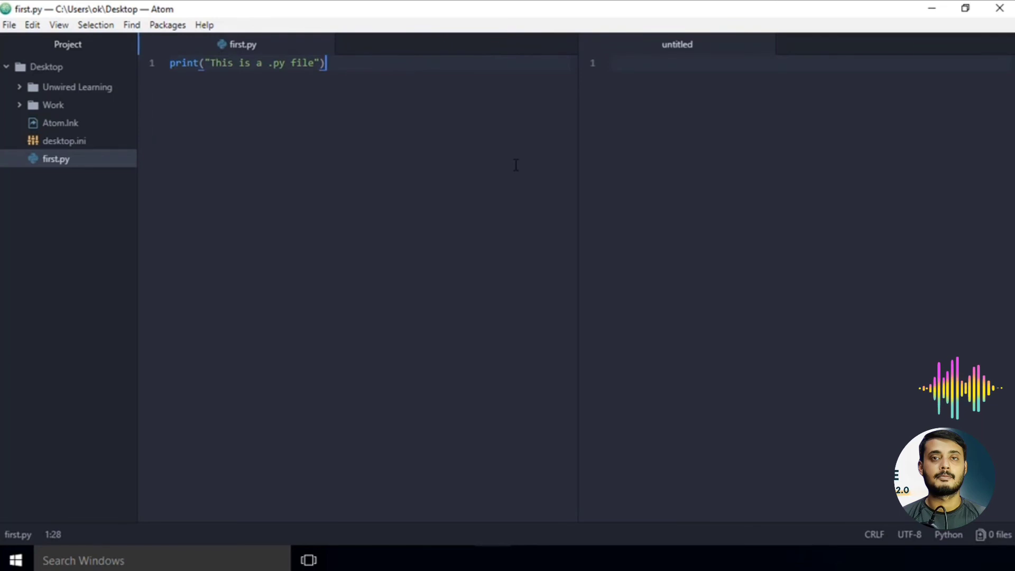
click(694, 158)
text(vbhbvh)
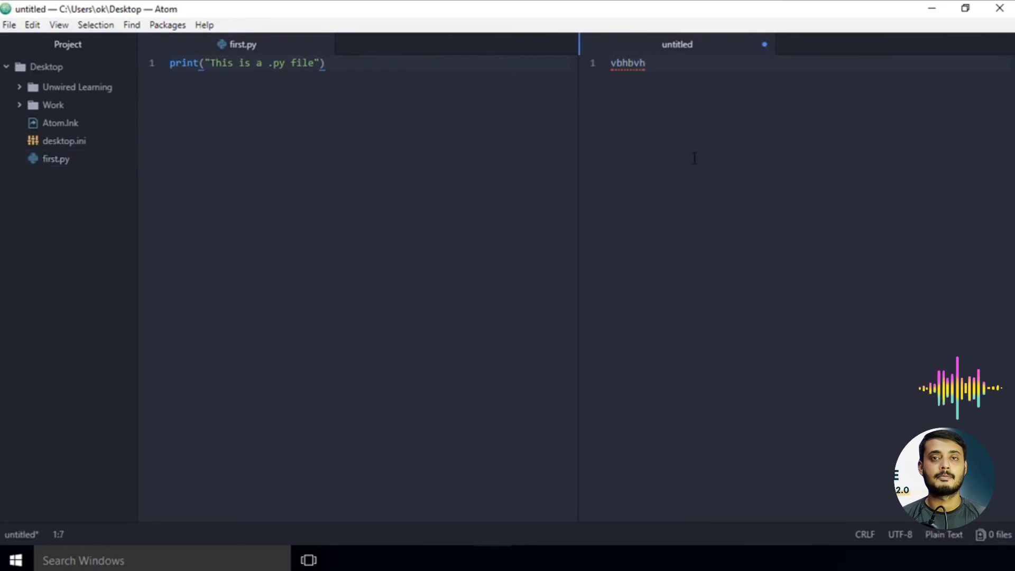
key(ctrl+a)
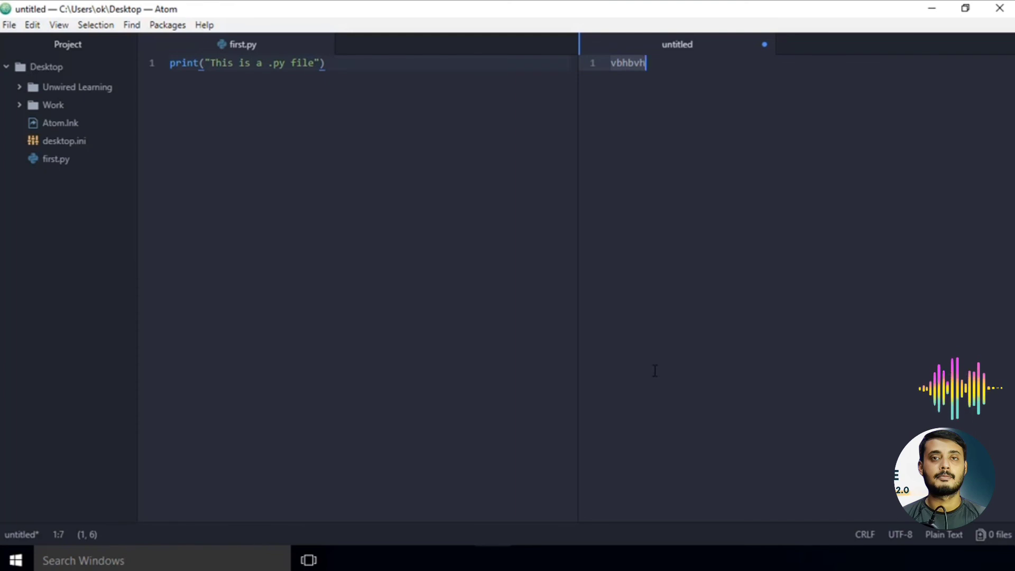
click(313, 208)
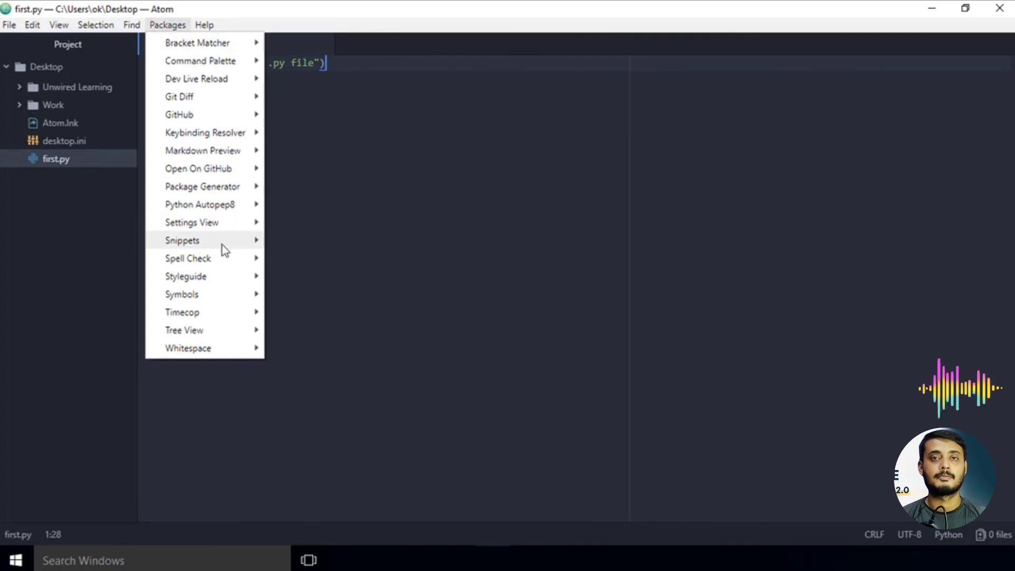
Search the installable packages for "terminal", install platformio-ide-terminal and close the settings
mouse_move(226, 227)
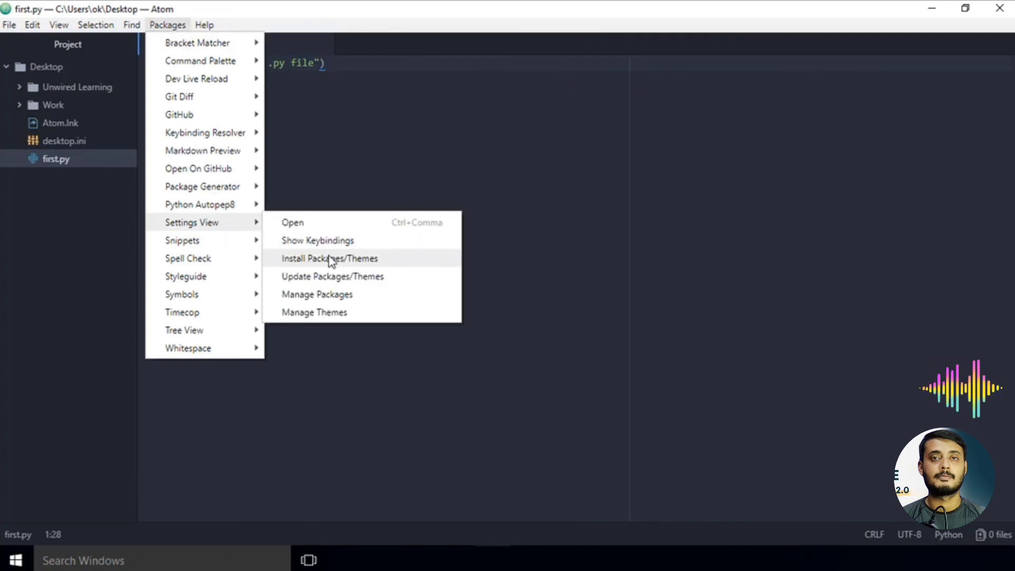
click(328, 258)
click(517, 165)
text(terminal)
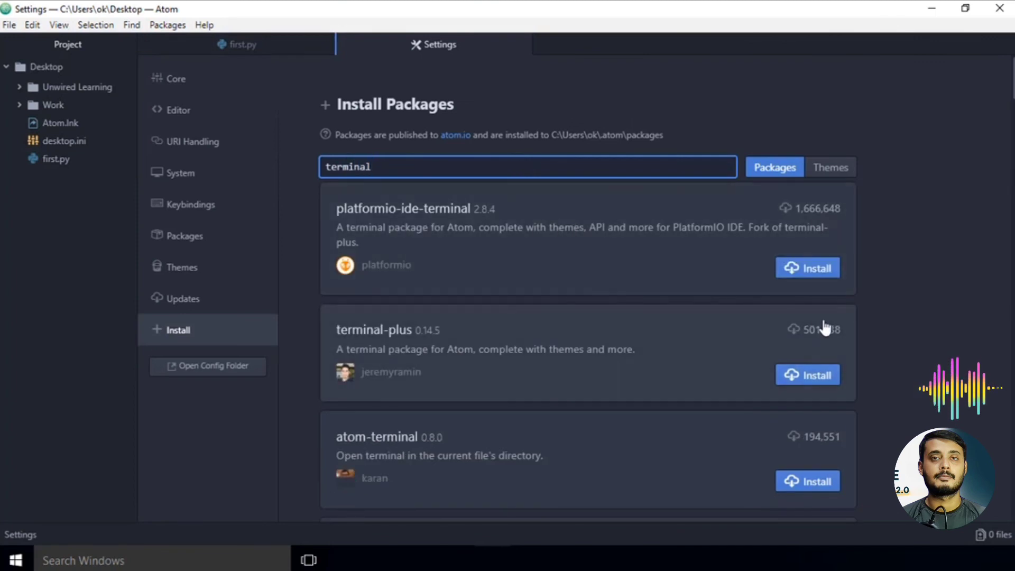
click(796, 268)
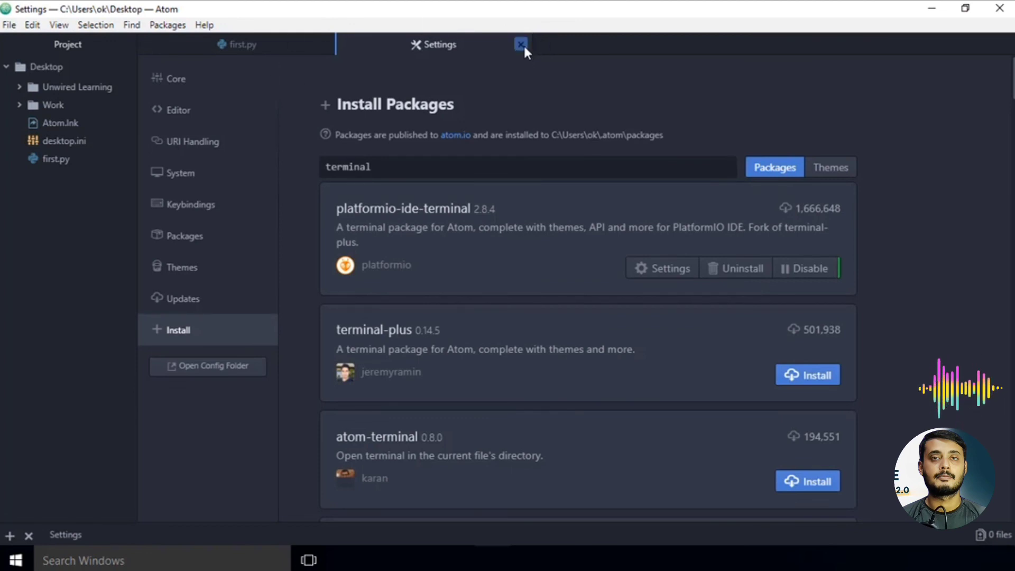
click(521, 44)
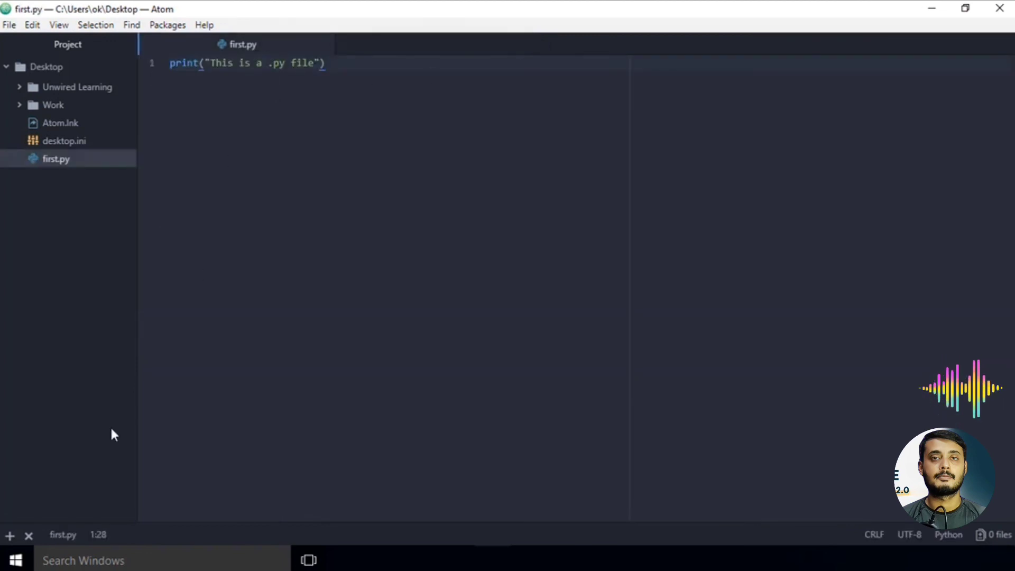
Open a new terminal below the editor and run the script with "python first.py"
click(12, 536)
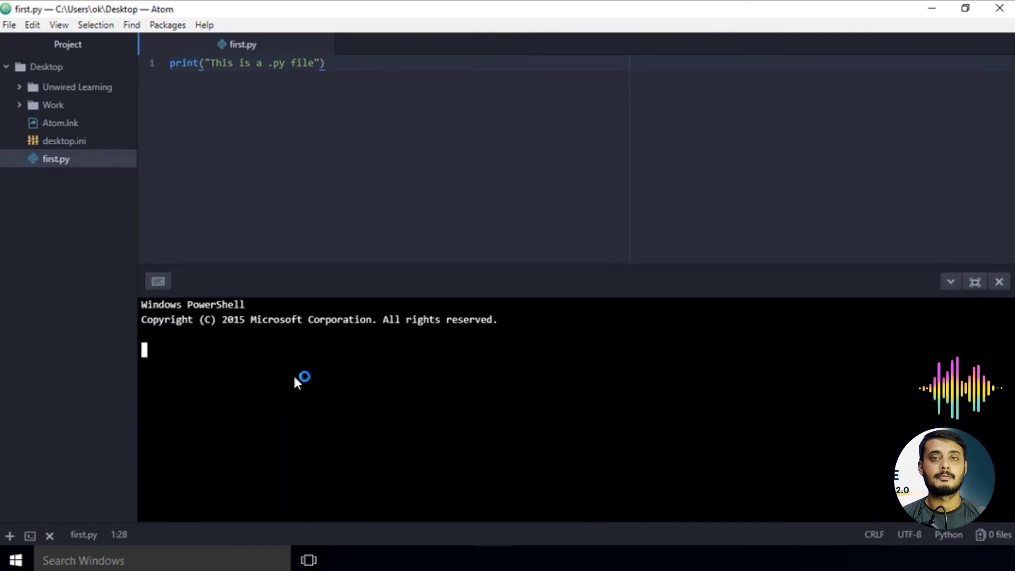
text(python )
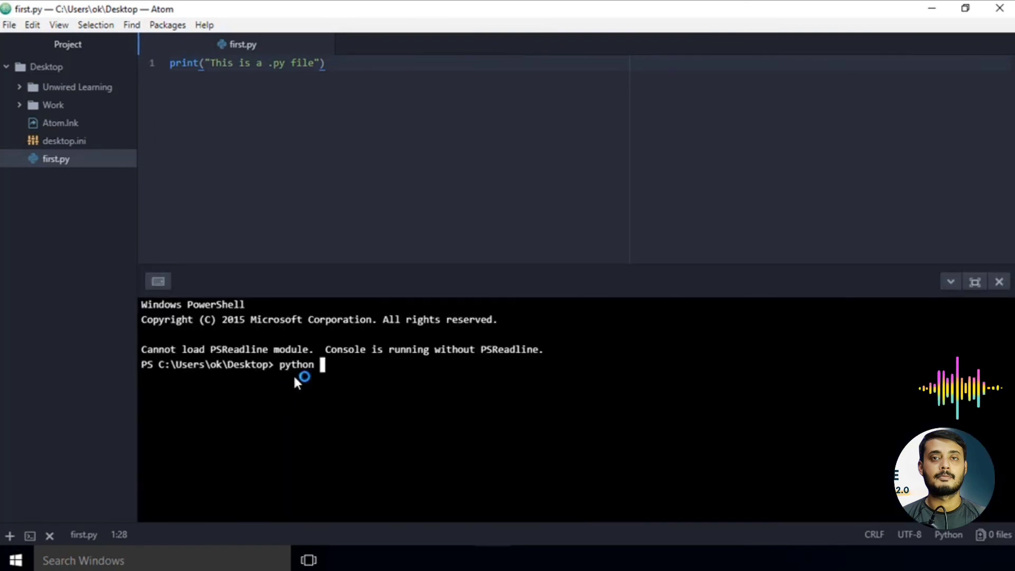
text(first.py)
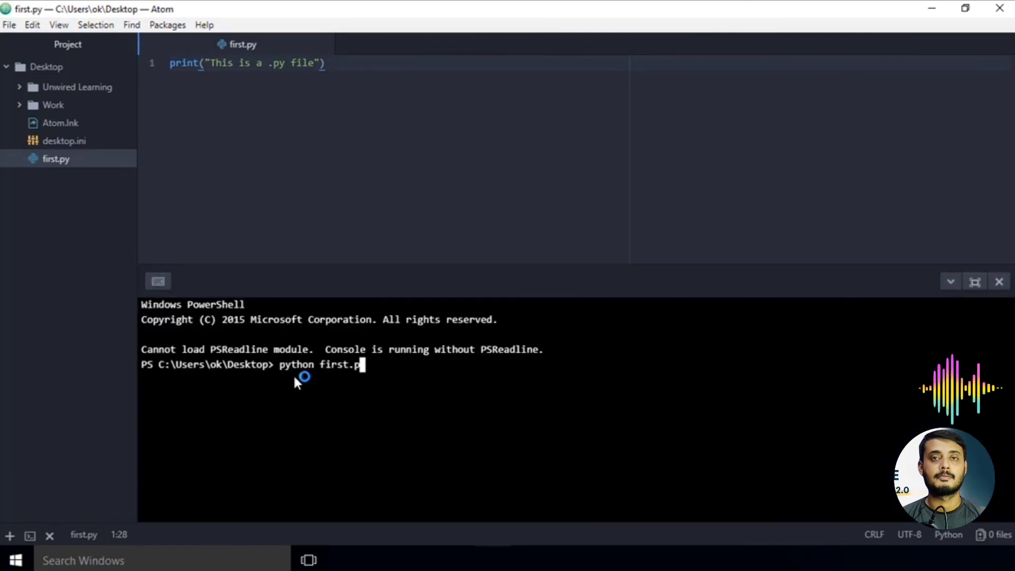
key(Return)
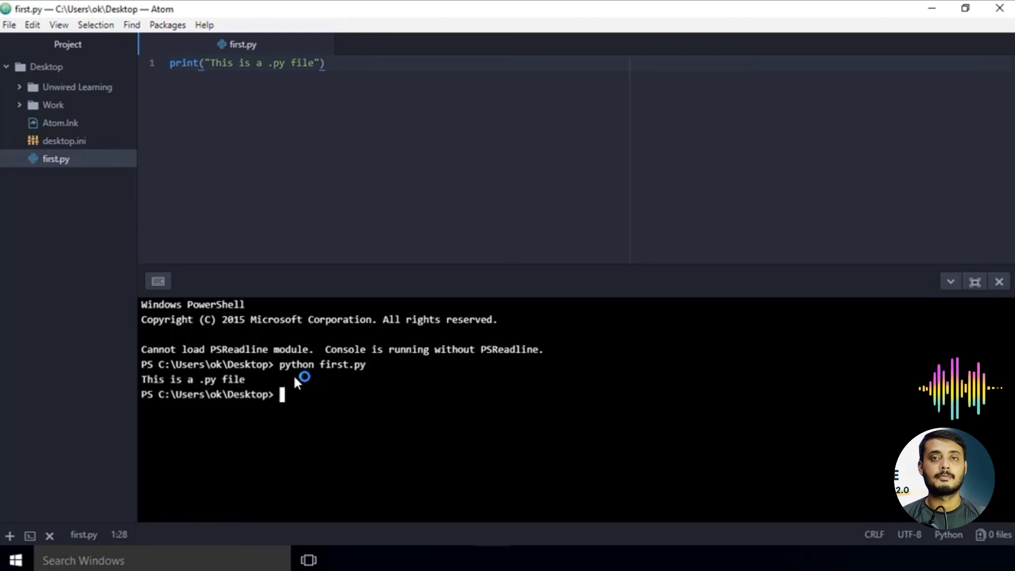